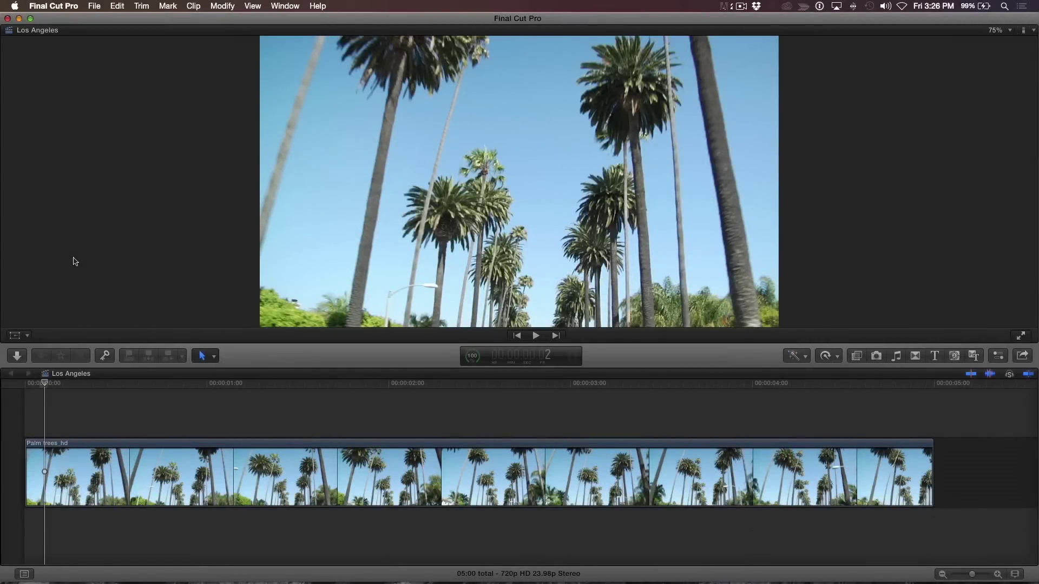
- Play the palm-tree clip and stop playback at 3:13
key("space")
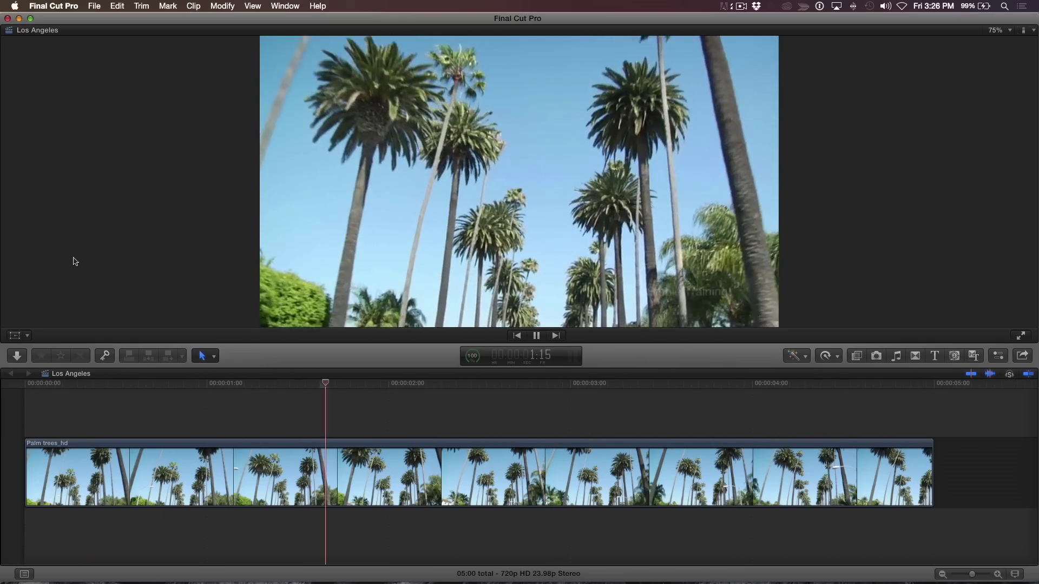
key("space")
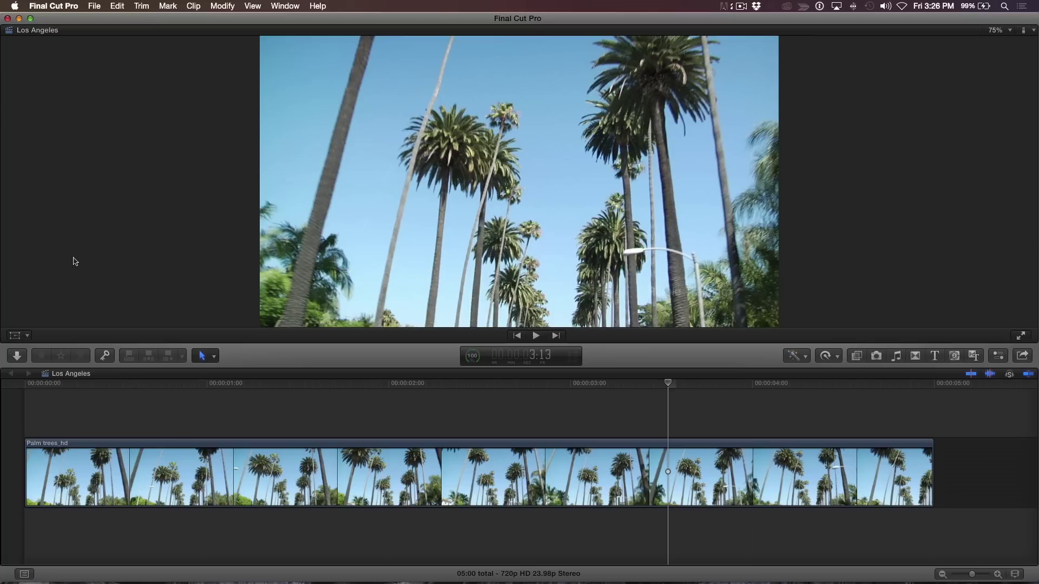
- In the Inspector, sample the blue sky for Correction 1's color mask, widening the sample downward
key("super+4")
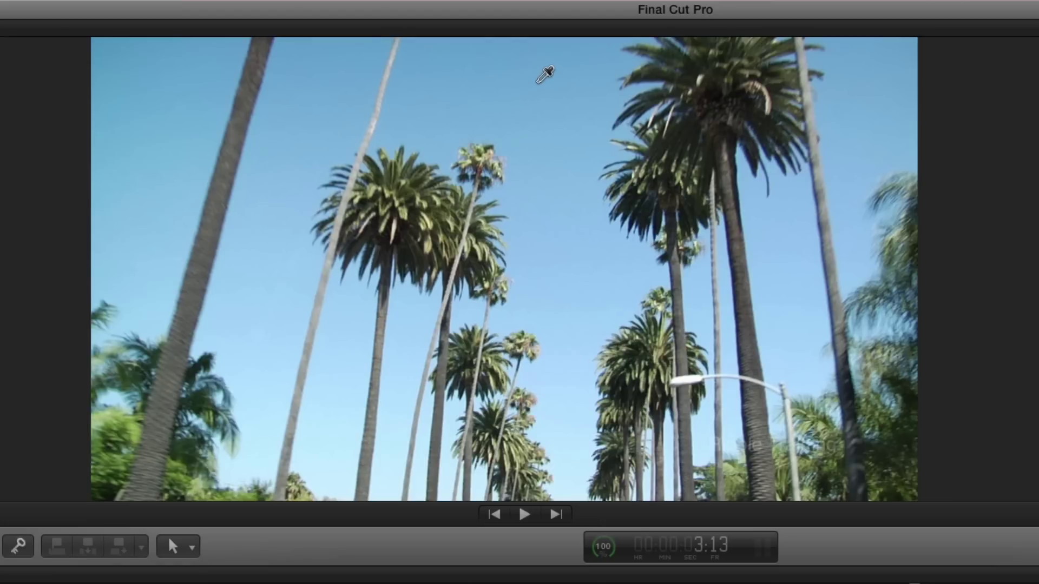
left_click(538, 82)
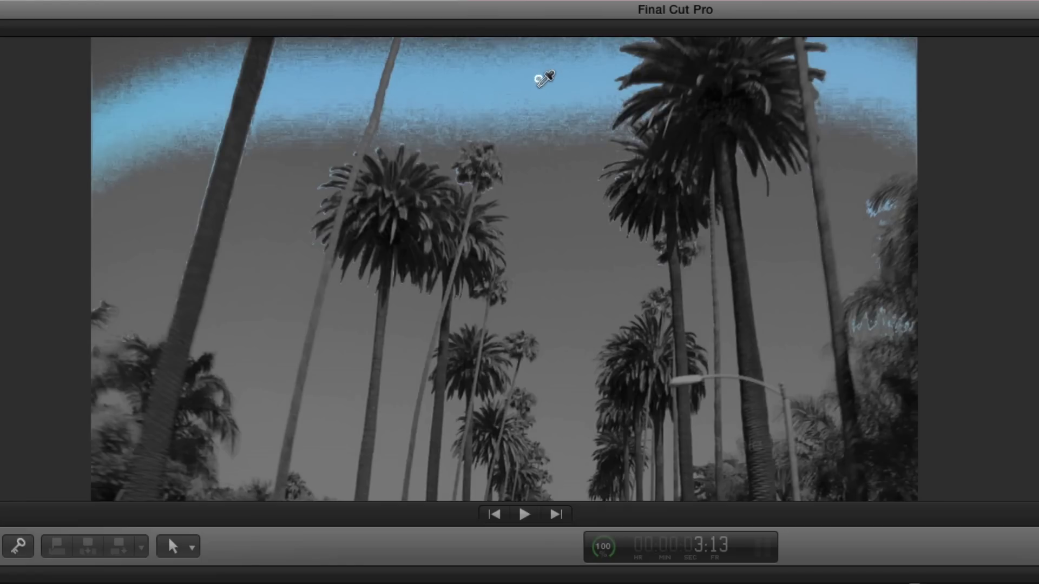
left_click_drag(538, 78, 555, 107)
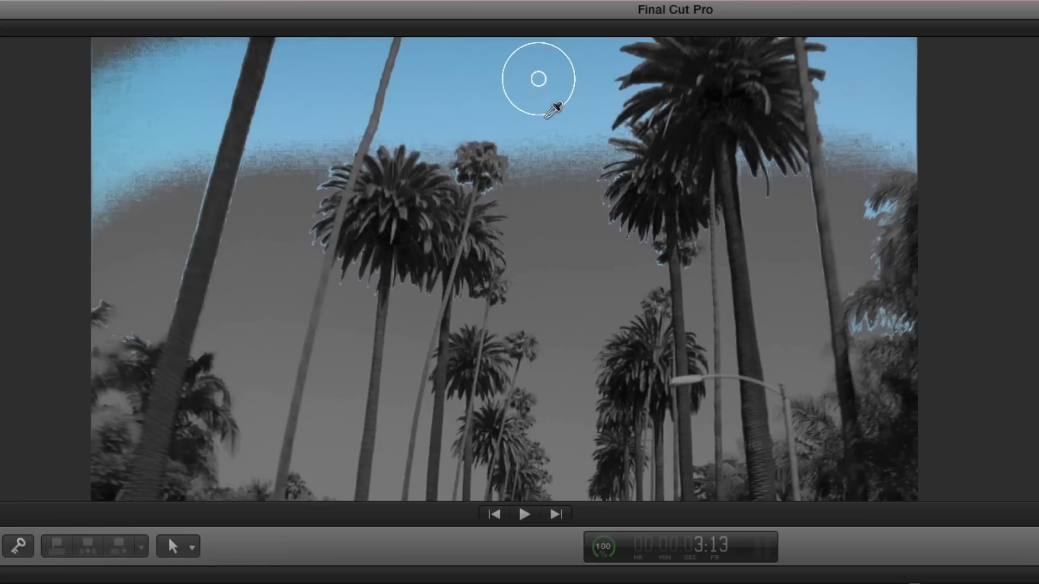
left_click_drag(555, 107, 559, 154)
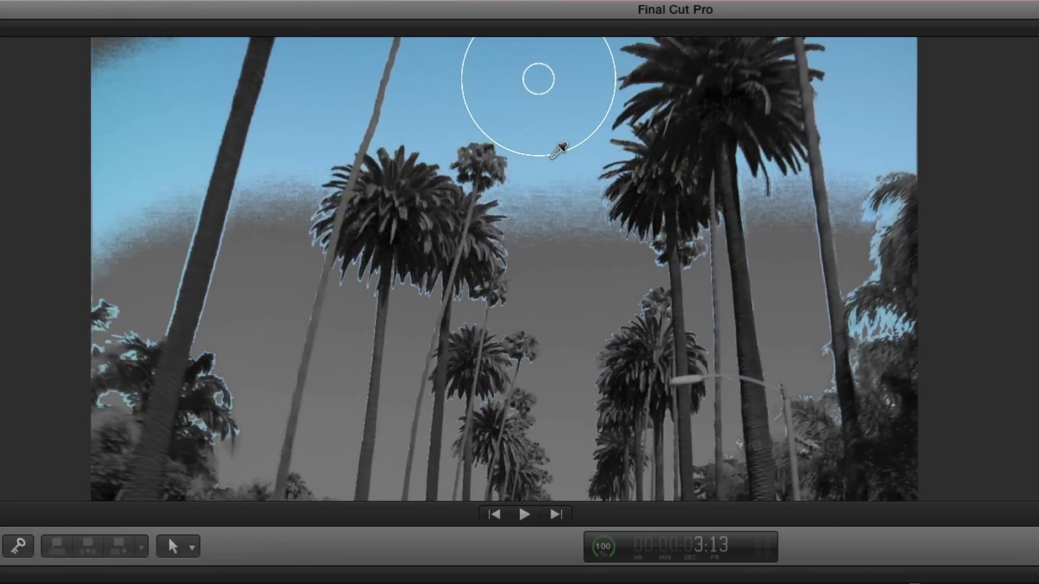
left_click_drag(558, 155, 559, 151)
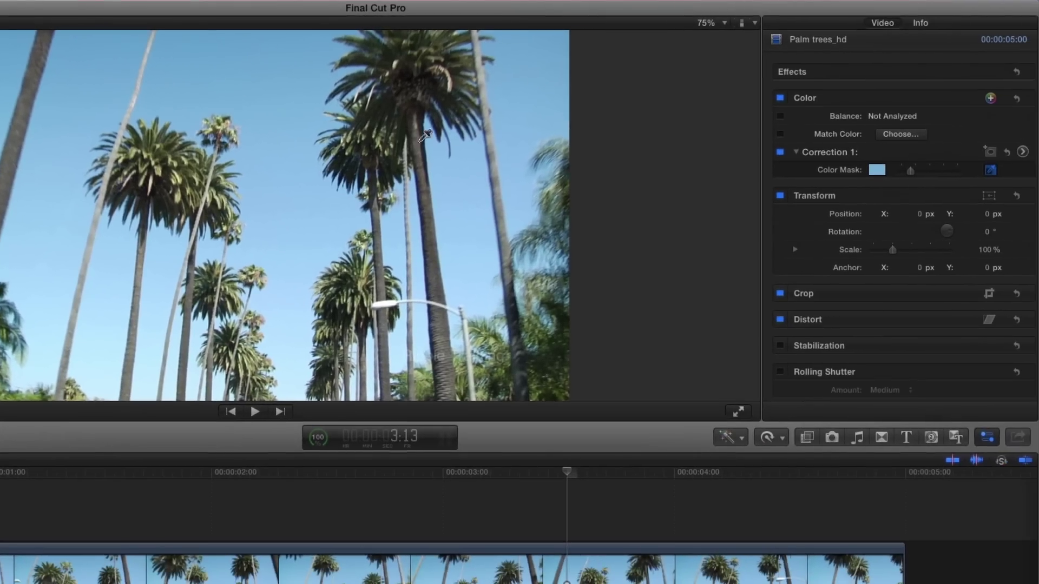
left_click(910, 172)
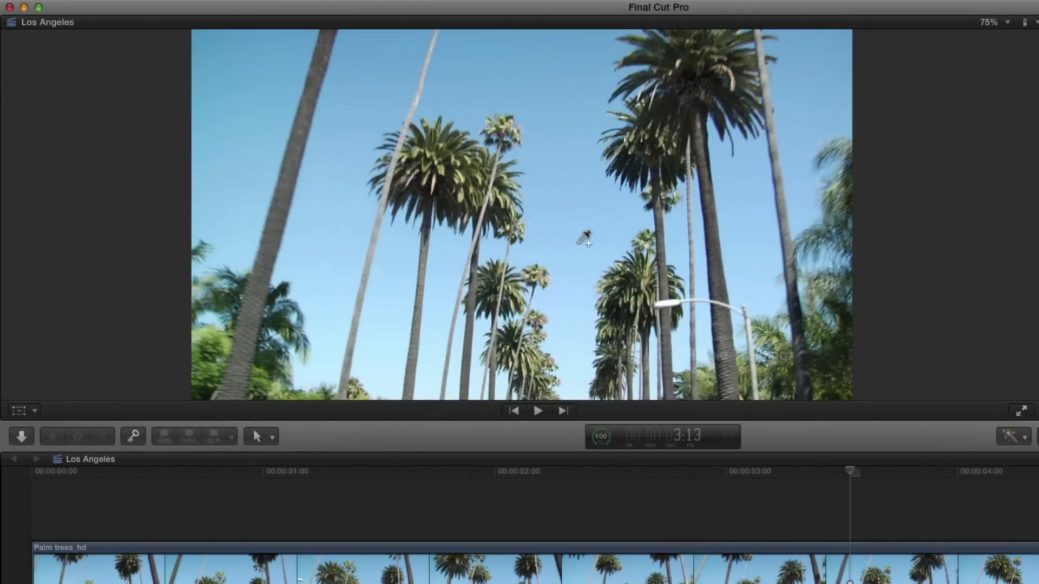
- Resample the sky with a wider drag, check the black-and-white matte, and open Correction 1's Color Board
left_click_drag(579, 241, 587, 270)
left_click_drag(571, 354, 582, 364)
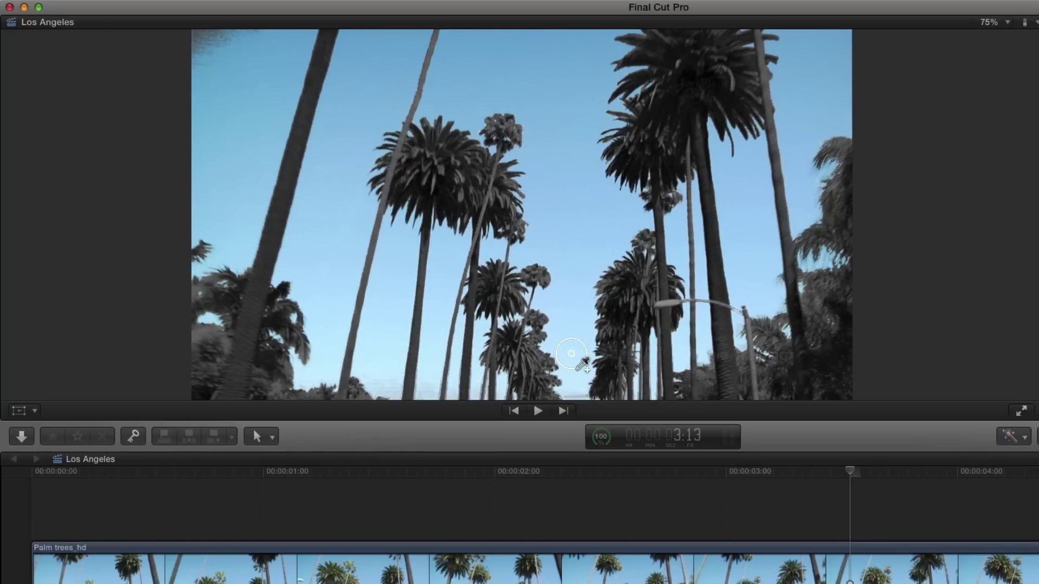
left_click_drag(581, 365, 582, 364)
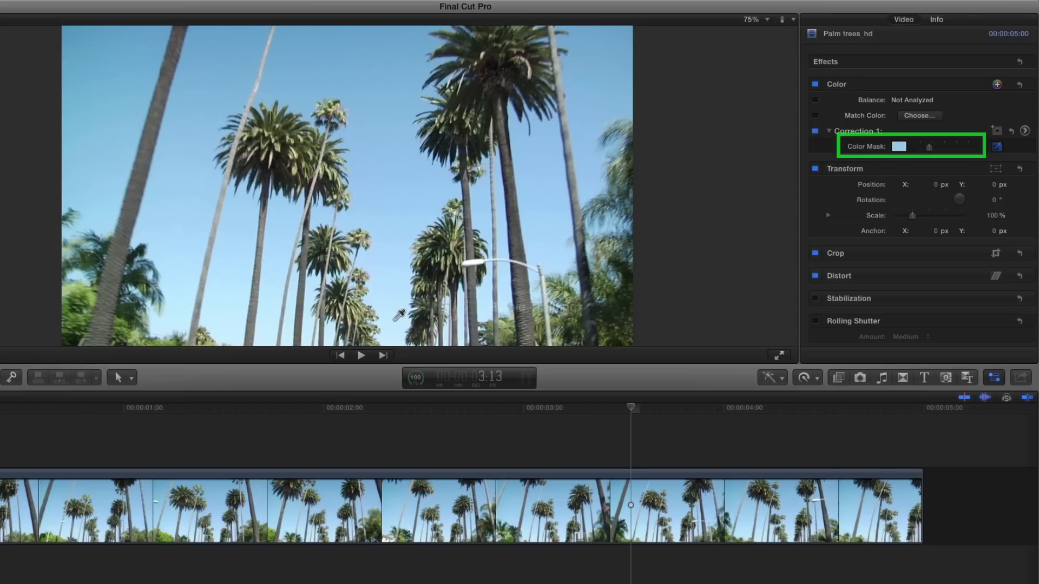
left_click(929, 148)
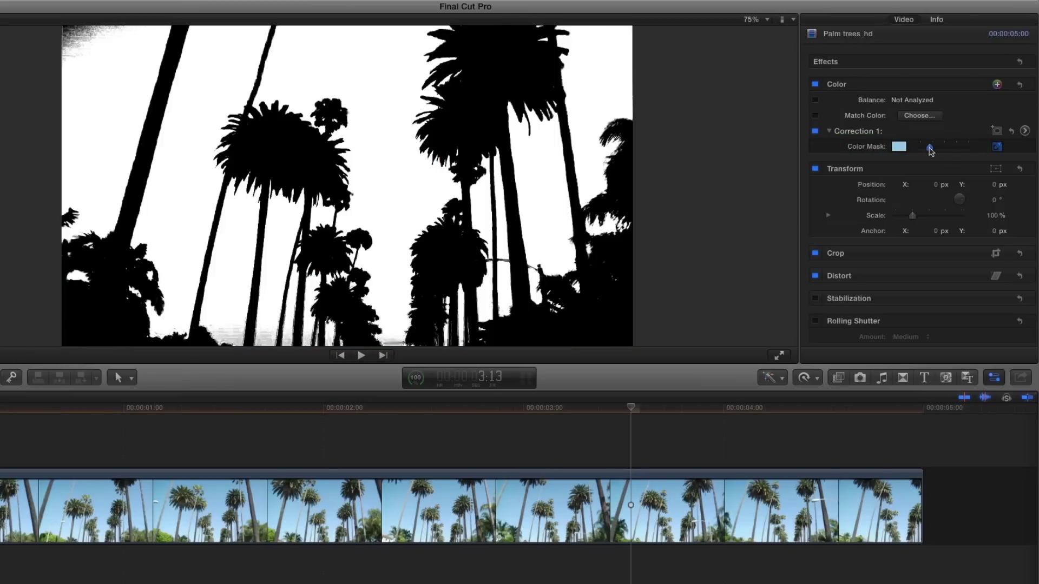
key("super+6")
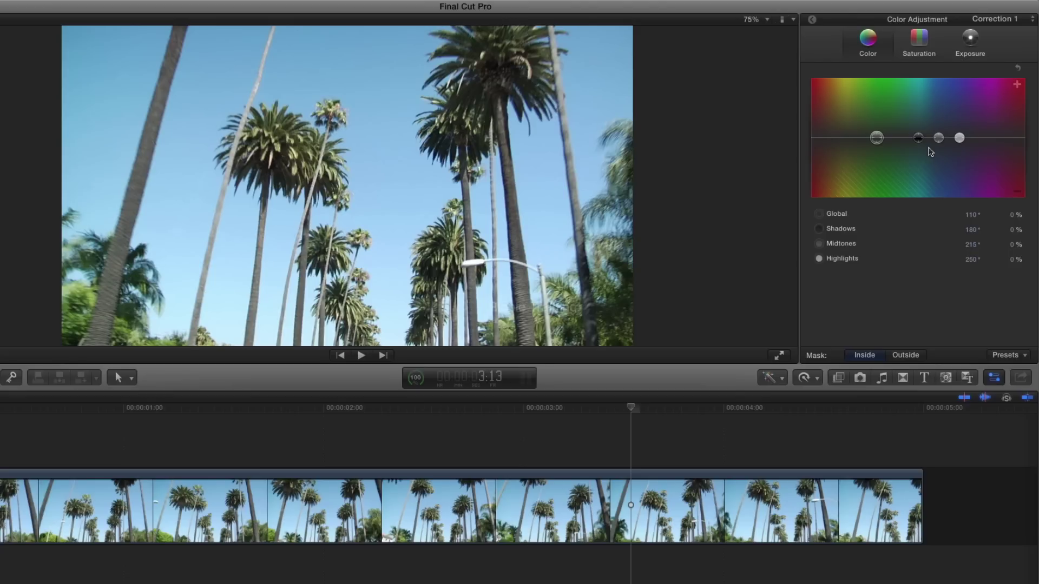
left_click_drag(938, 137, 944, 101)
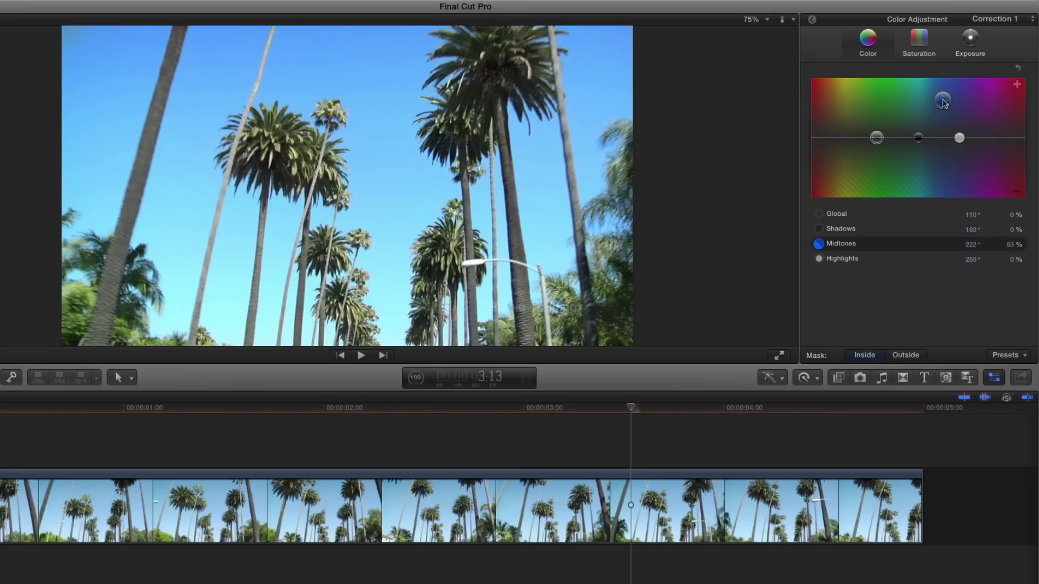
left_click_drag(944, 101, 949, 92)
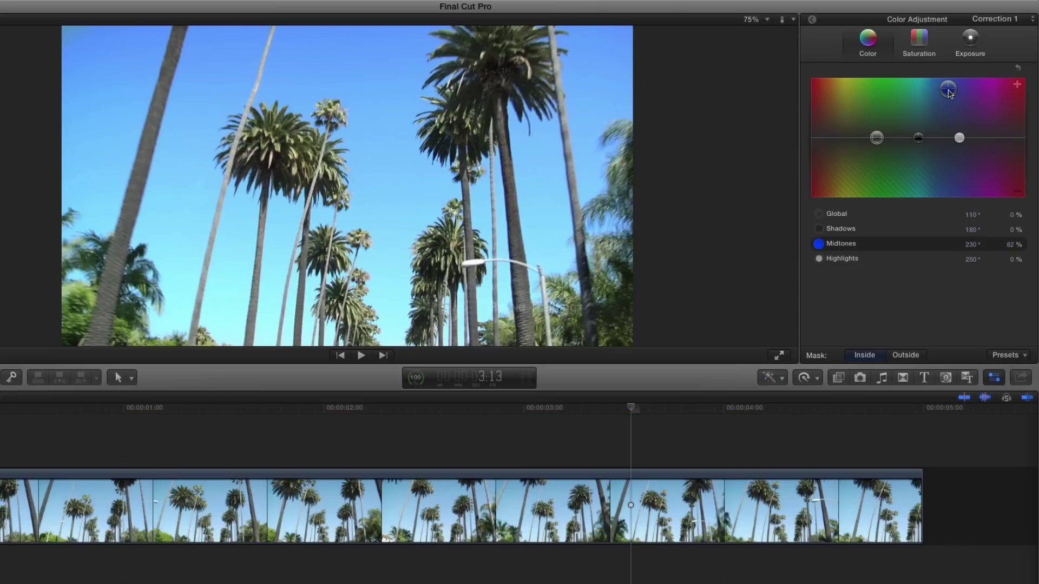
key("Delete")
- Show the Vectorscope beside the Viewer to check the sky's cyan trace
key("super+7")
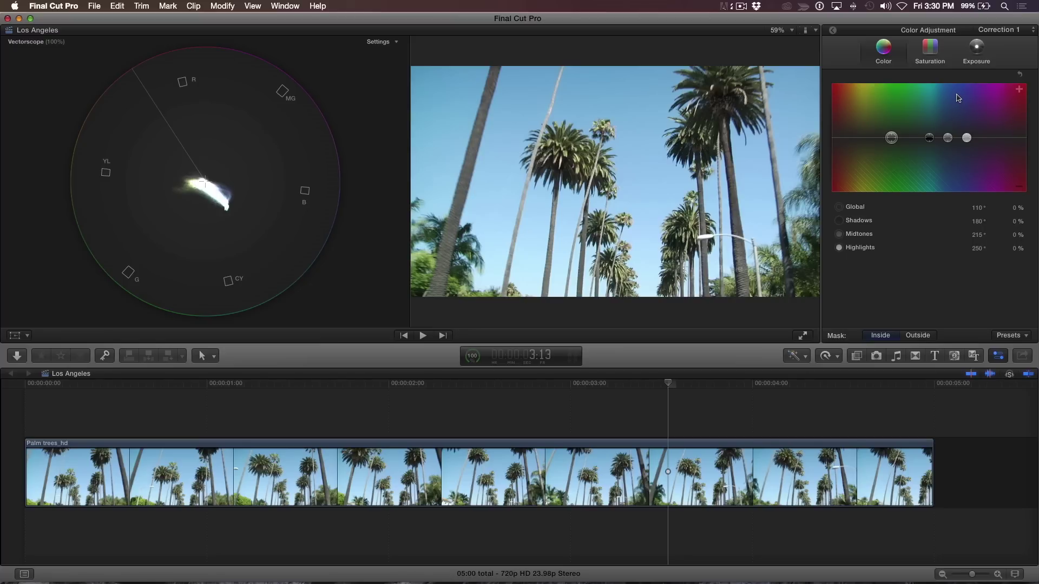
- Push the masked sky midtones to cyan-blue, about 192° at 73%, and play back
left_click(948, 138)
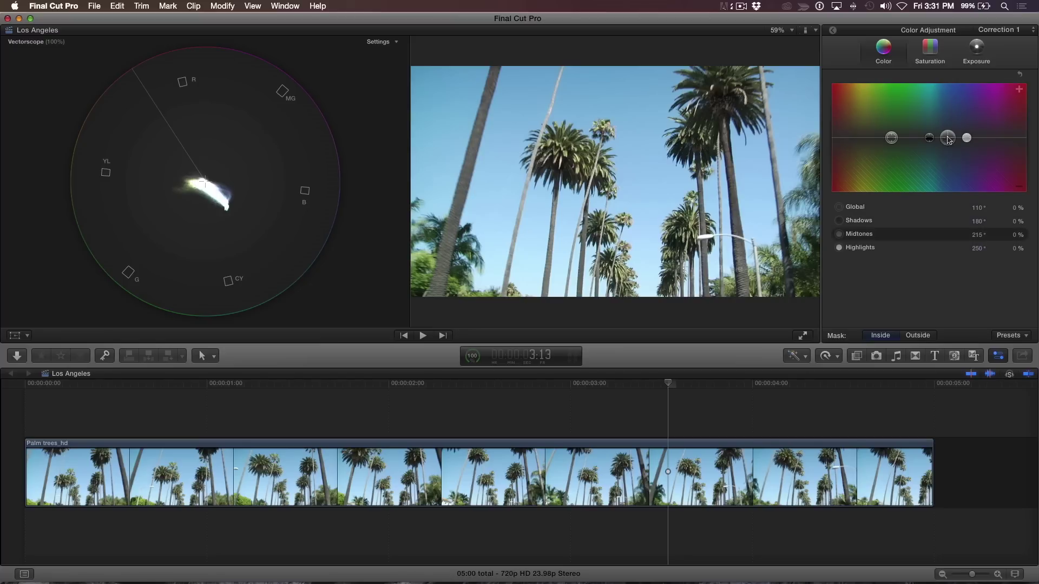
left_click_drag(947, 139, 947, 129)
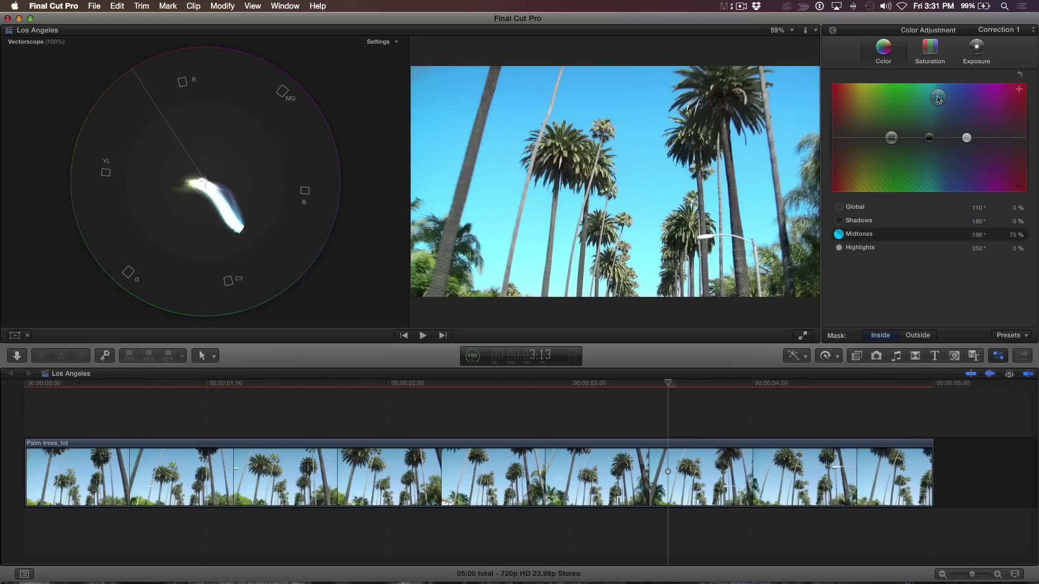
left_click_drag(937, 98, 935, 99)
key("space")
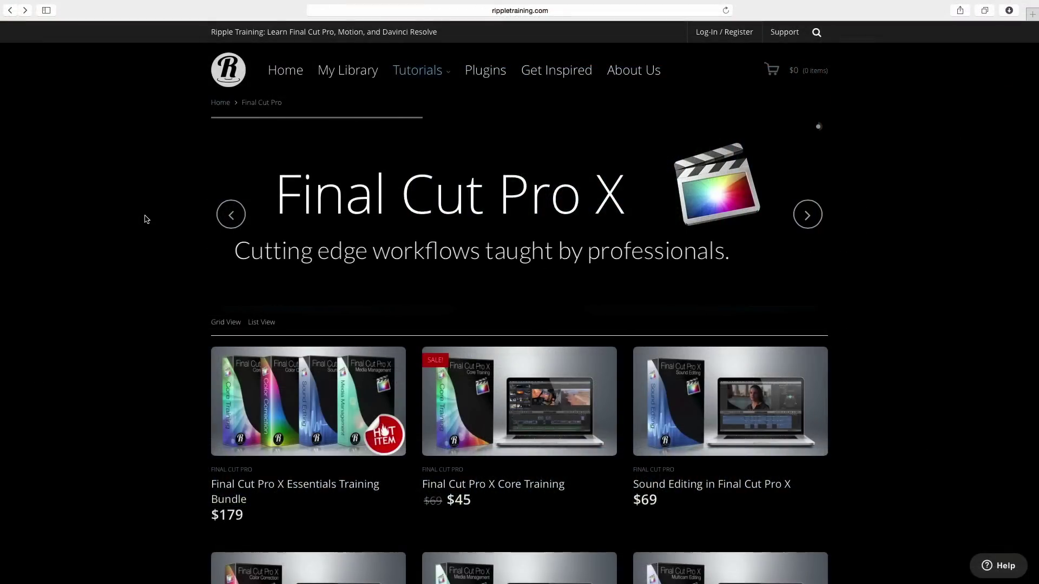
scroll(145, 220, "down", 3)
scroll(145, 220, "down", 2)
scroll(145, 219, "down", 2)
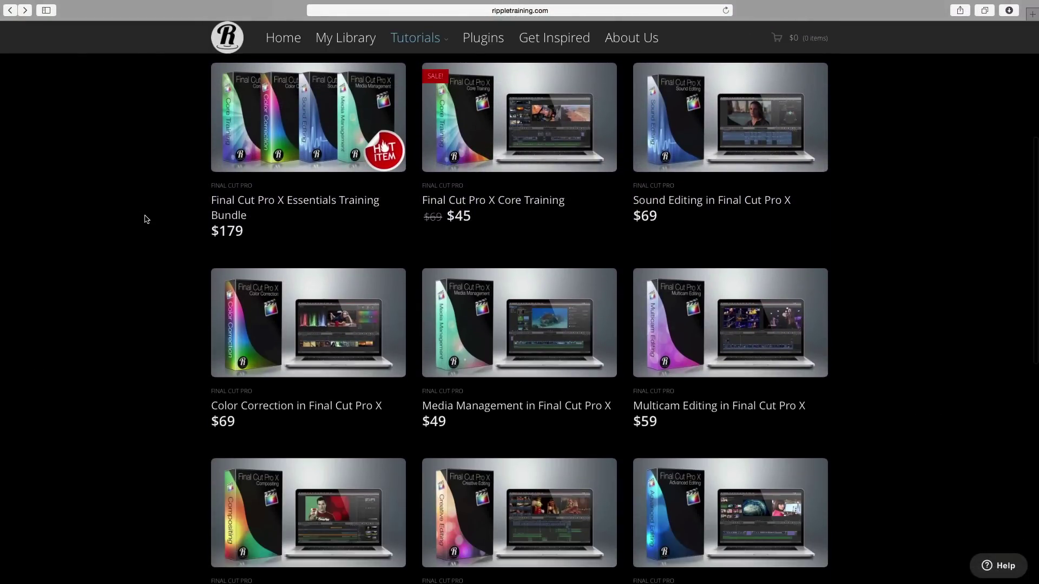
- Open Ripple Training's 'Color Correction in Final Cut Pro X' course page ($69)
left_click(292, 317)
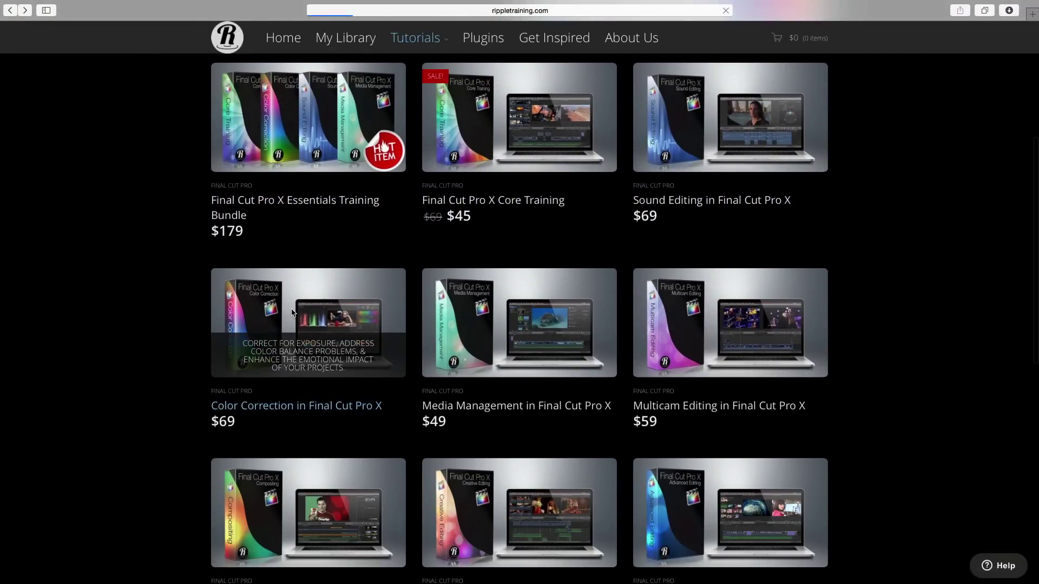